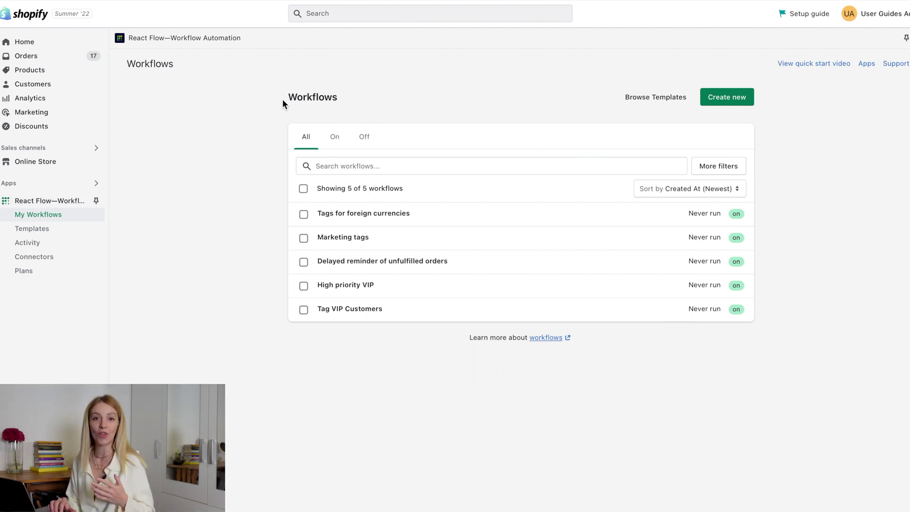
# - Open the workflow Templates list and scroll through it, down and back up
pyautogui.click(59, 229)
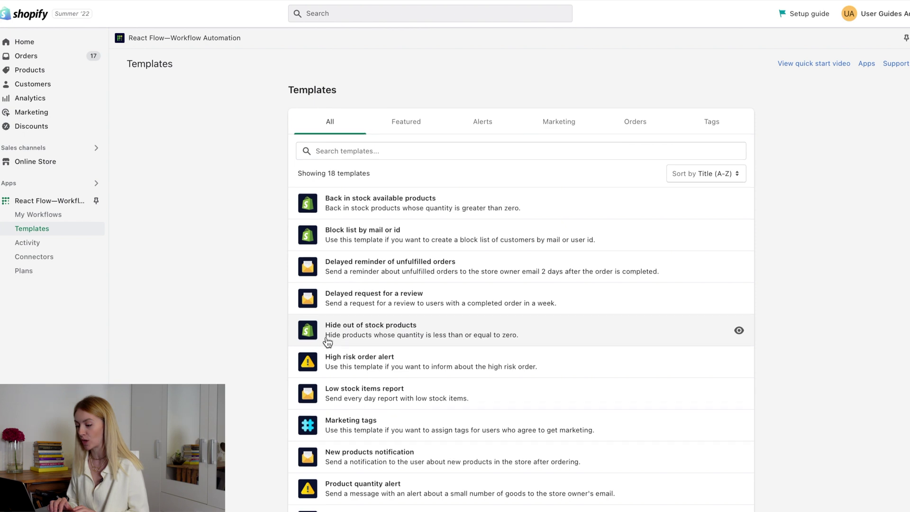
pyautogui.scroll(-3, 327, 342)
pyautogui.scroll(-4, 327, 342)
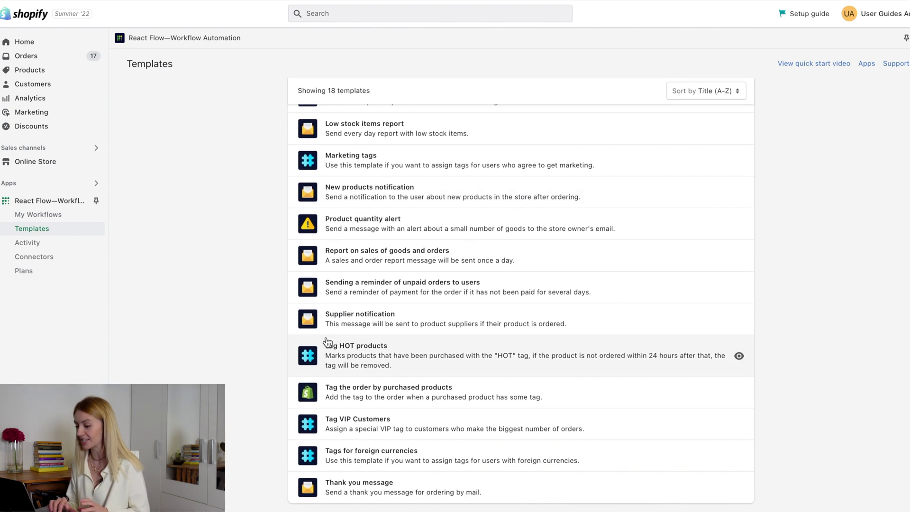
pyautogui.scroll(4, 327, 341)
pyautogui.scroll(3, 327, 341)
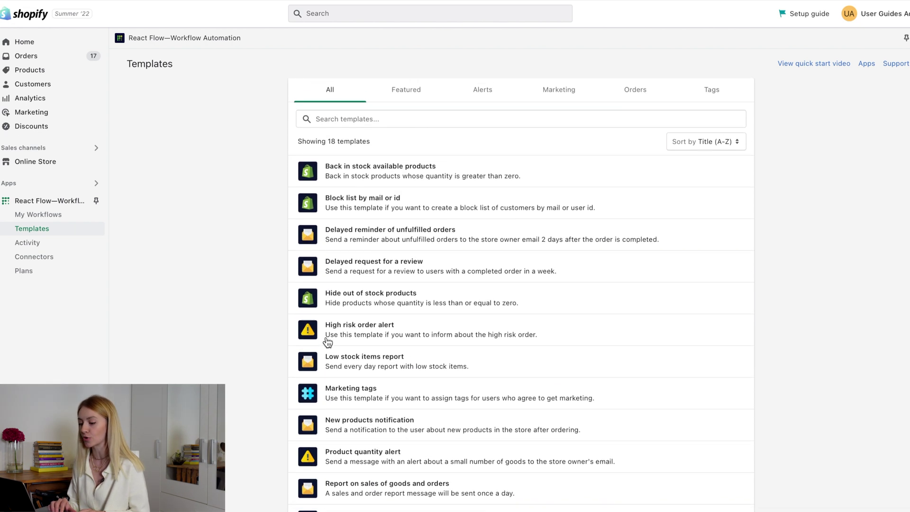
# - Check the Activity log, then start an SMTP connector with Custom as the email provider
pyautogui.click(72, 243)
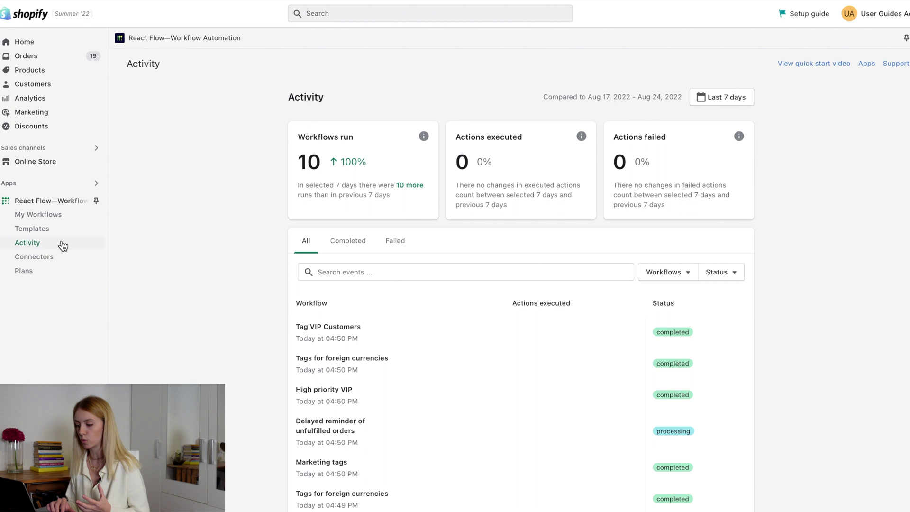
pyautogui.click(56, 256)
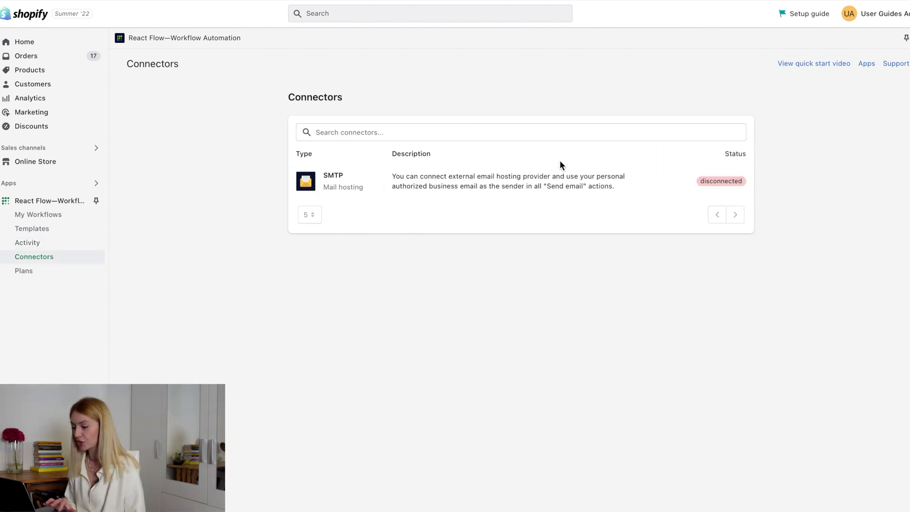
pyautogui.click(492, 181)
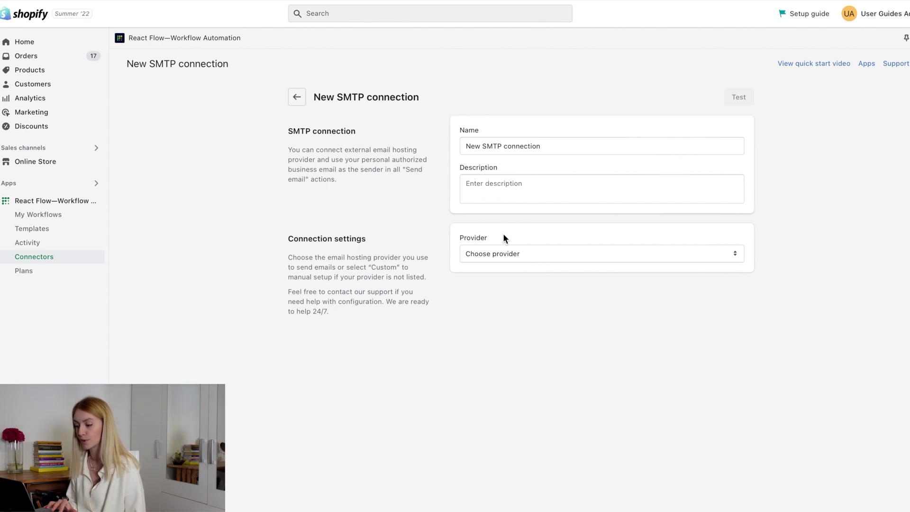
pyautogui.click(710, 256)
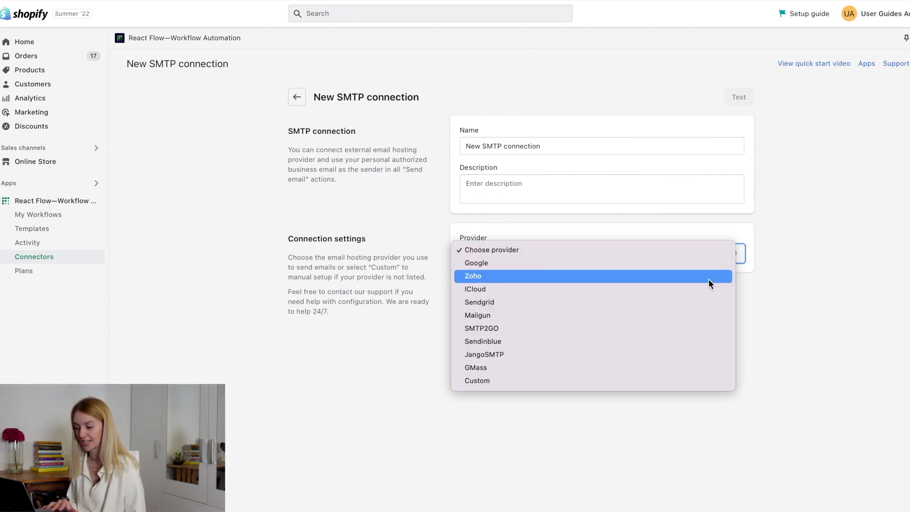
pyautogui.click(712, 379)
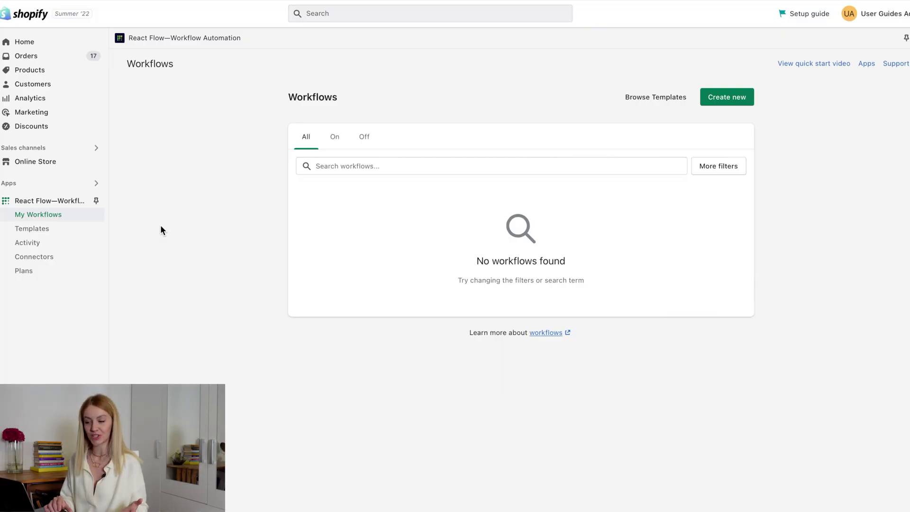
# - Preview and close the High risk order alert template, then use the Tag VIP Customers template
pyautogui.click(51, 231)
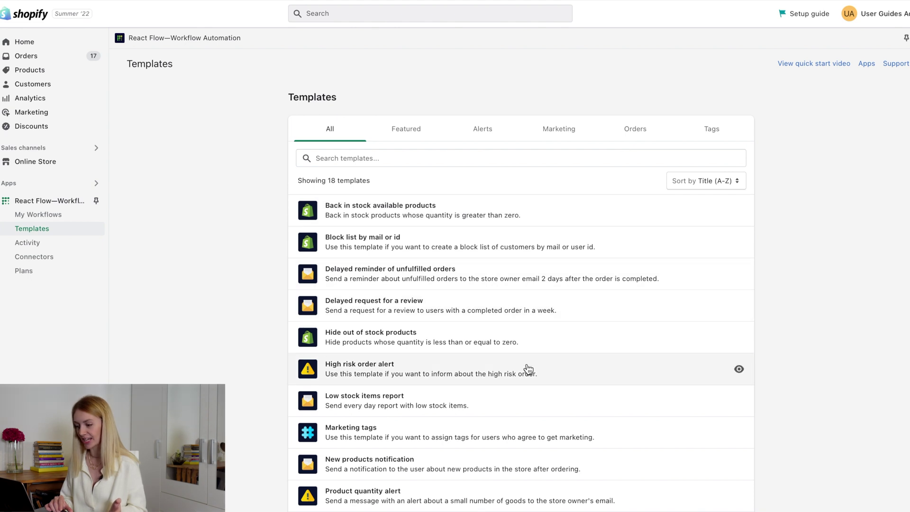
pyautogui.click(739, 370)
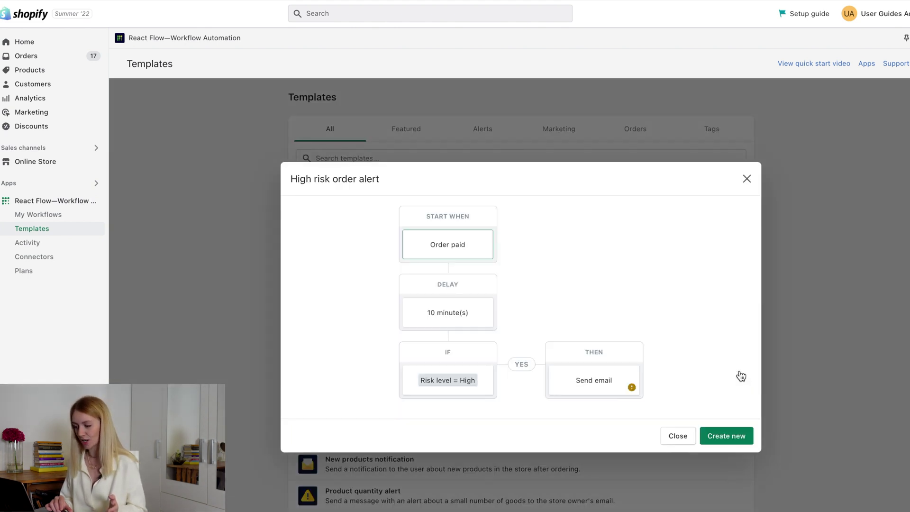
pyautogui.click(747, 179)
pyautogui.scroll(-7, 521, 427)
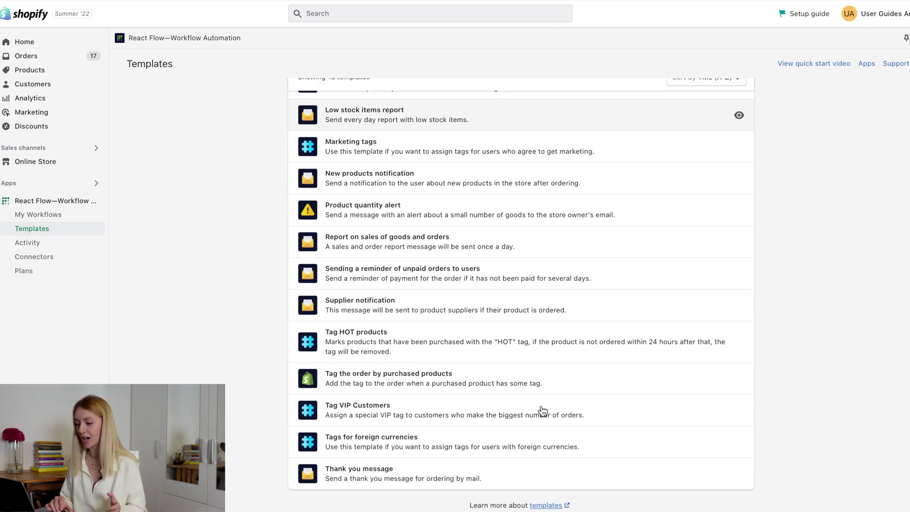
pyautogui.click(439, 435)
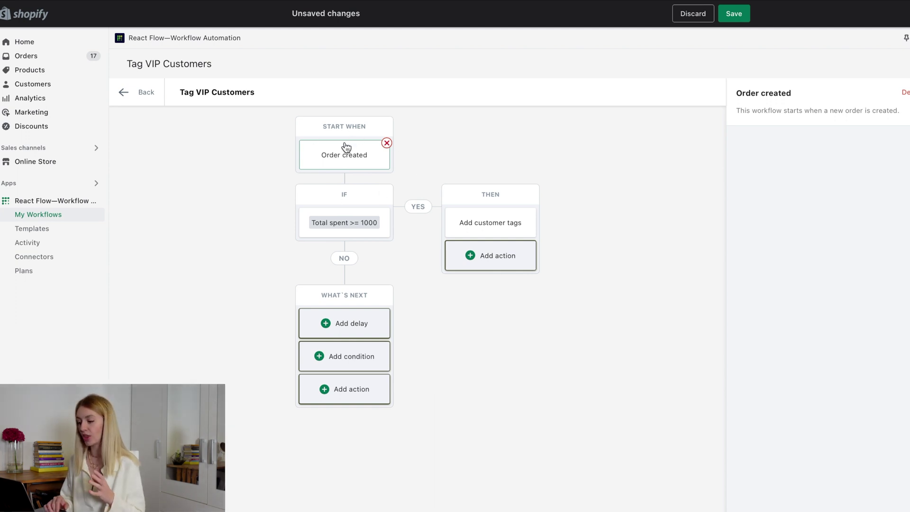
# - Review the Total spent >= 1000 condition and Add customer tags action, then save the workflow
pyautogui.click(340, 223)
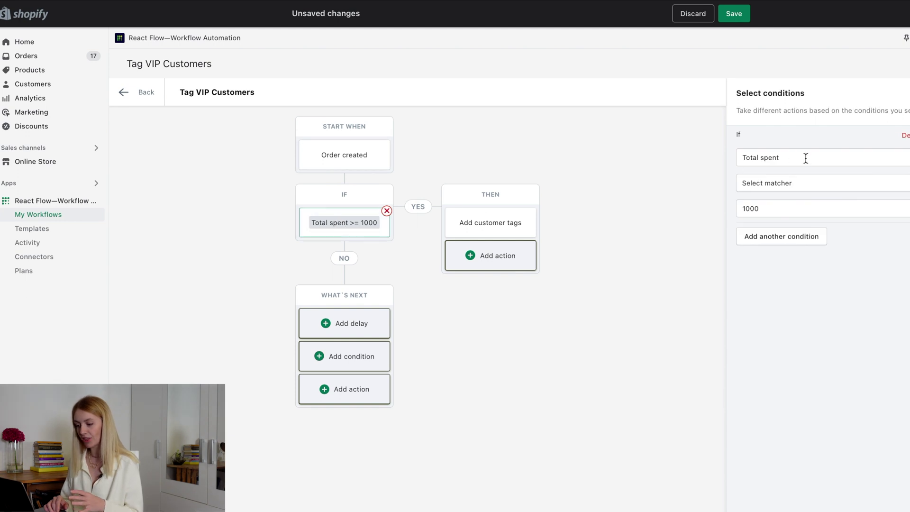
pyautogui.click(821, 191)
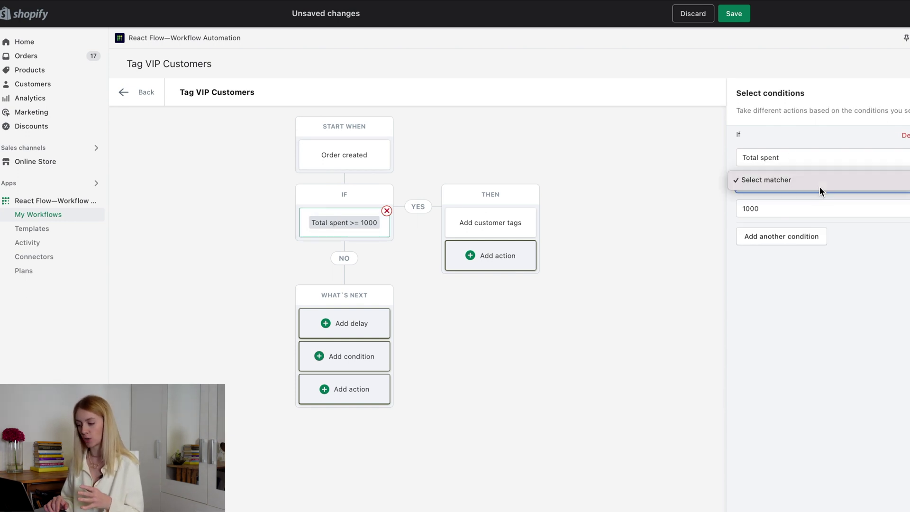
pyautogui.click(793, 213)
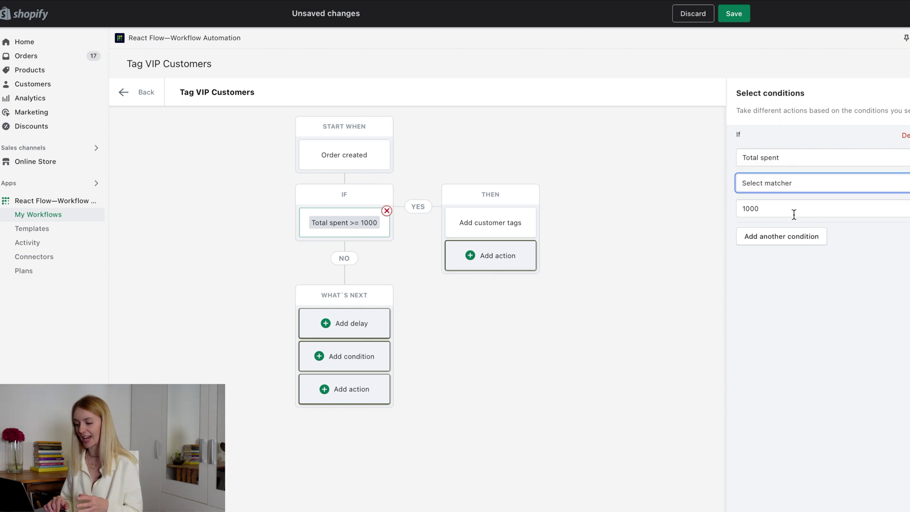
pyautogui.click(509, 223)
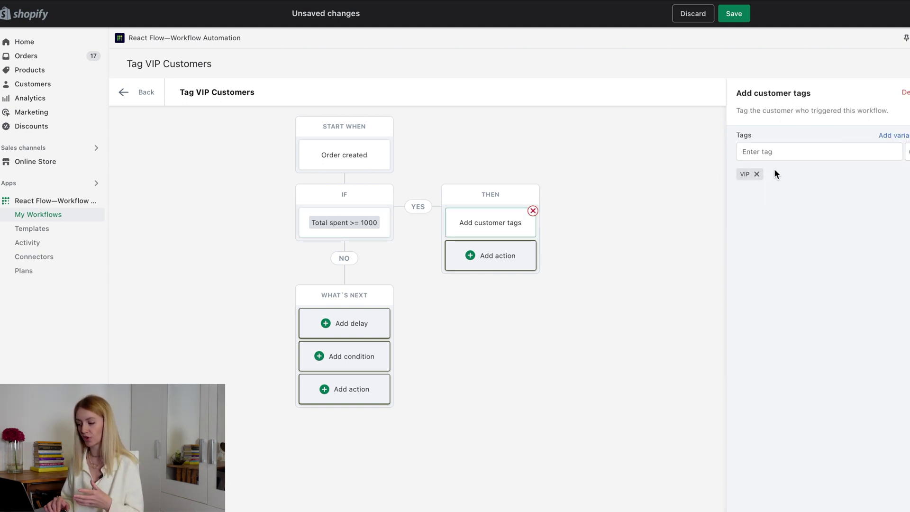
pyautogui.click(376, 213)
pyautogui.click(763, 204)
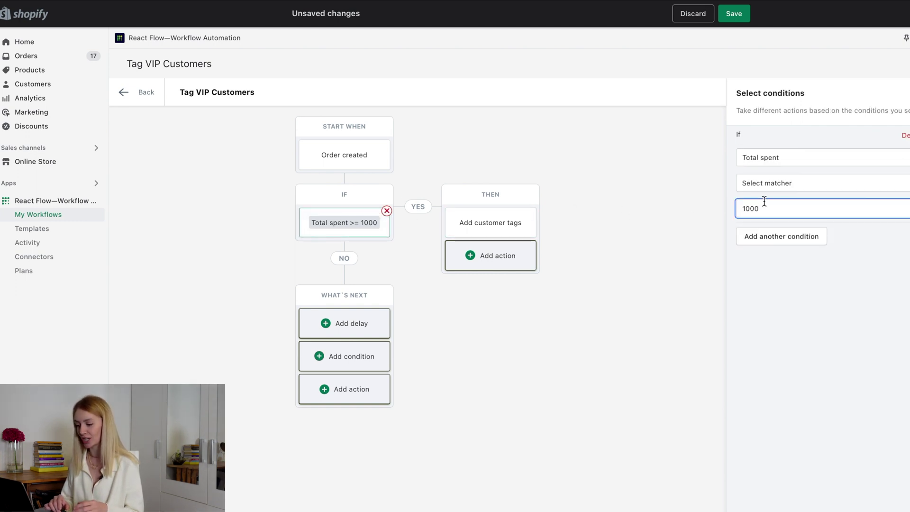
pyautogui.click(734, 13)
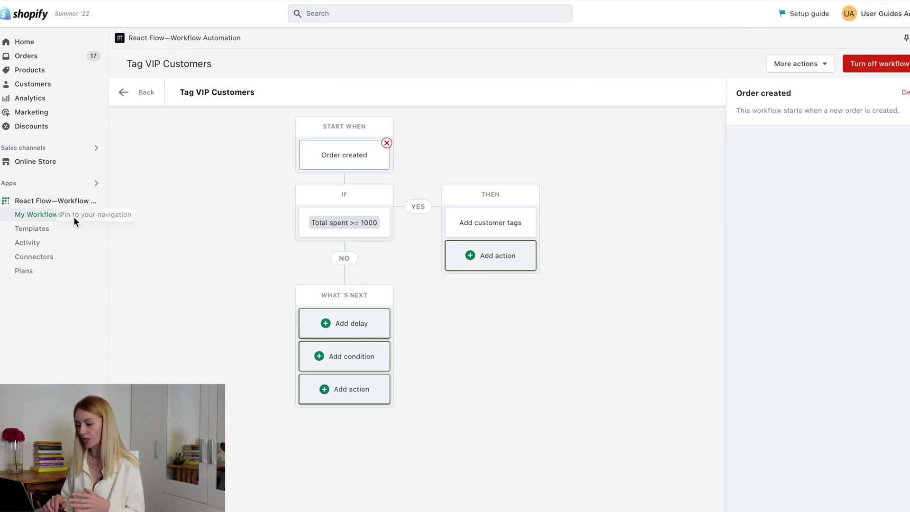
# - Open Tag VIP Customers from My Workflows, then inspect its latest run in Activity
pyautogui.click(36, 216)
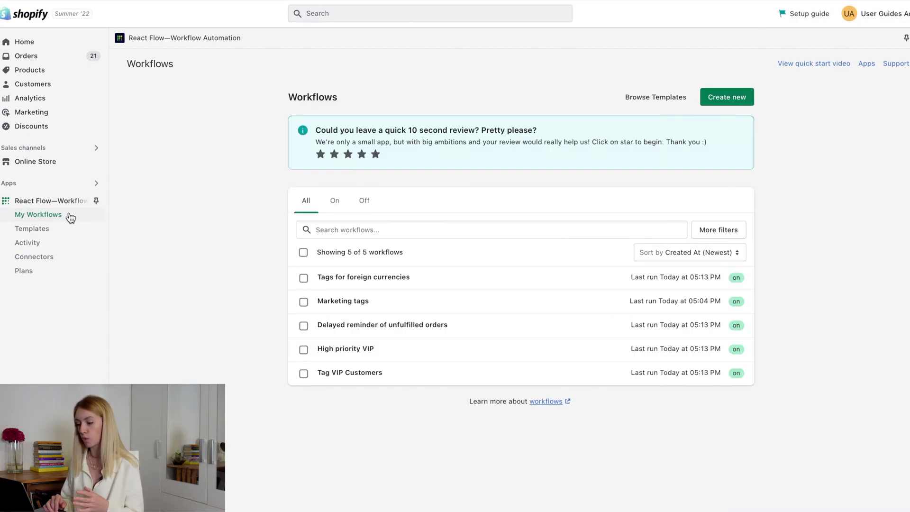
pyautogui.click(335, 373)
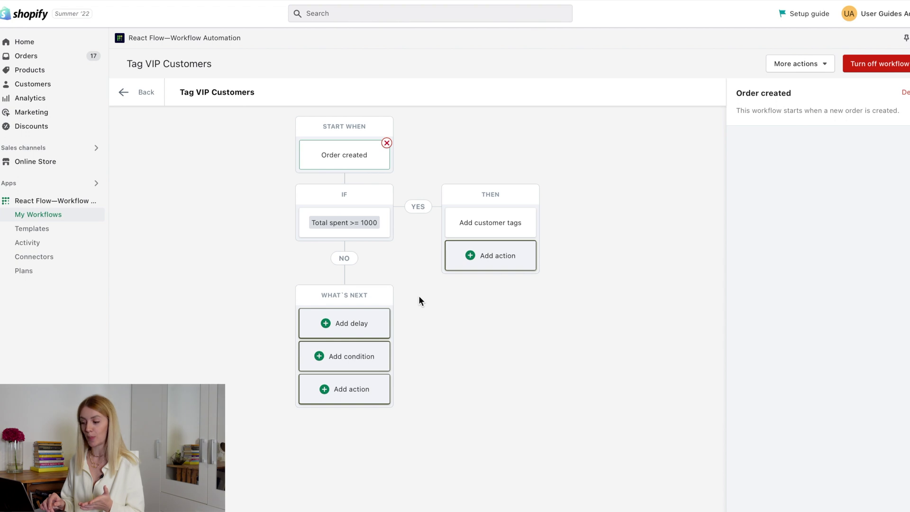
pyautogui.click(61, 243)
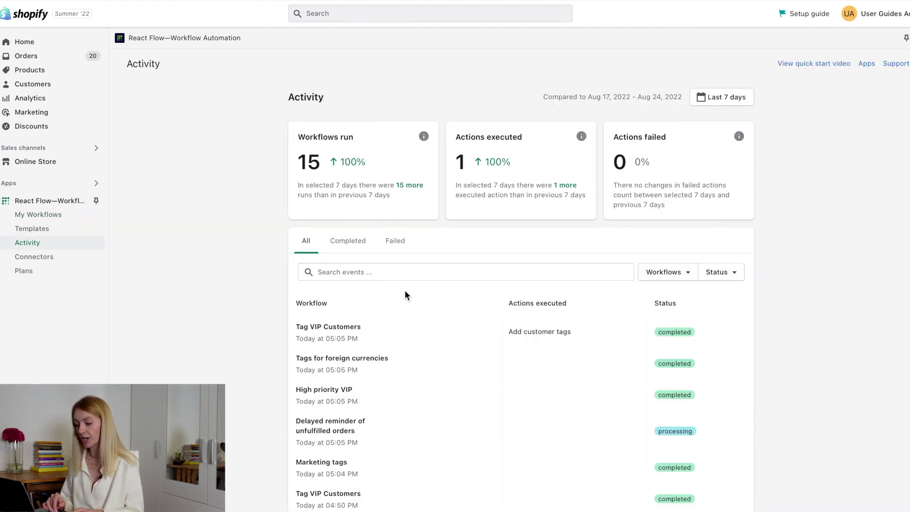
pyautogui.click(390, 336)
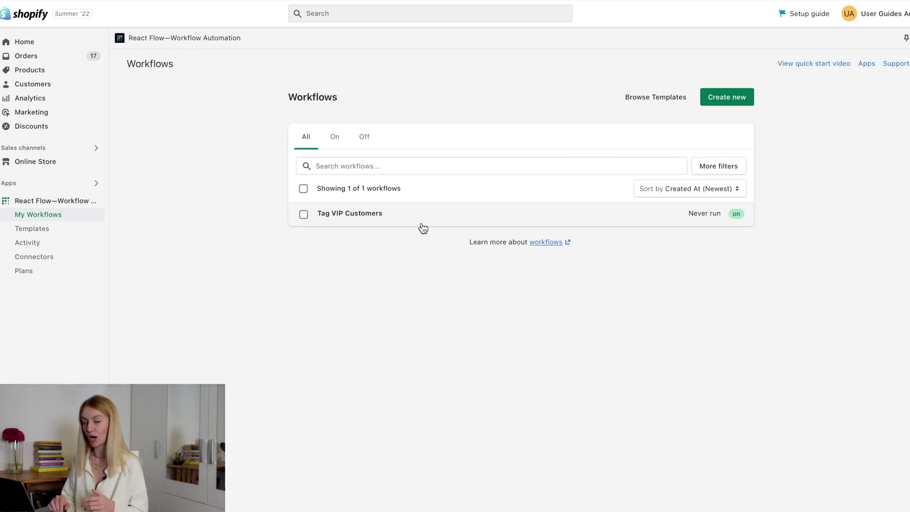
# - Create a new blank workflow triggered by Order paid
pyautogui.click(742, 104)
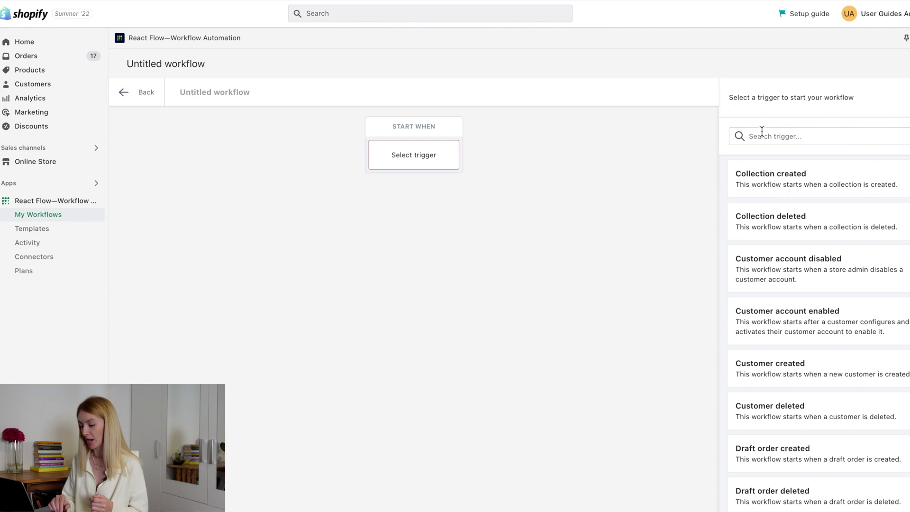
pyautogui.click(763, 137)
pyautogui.write('order paid')
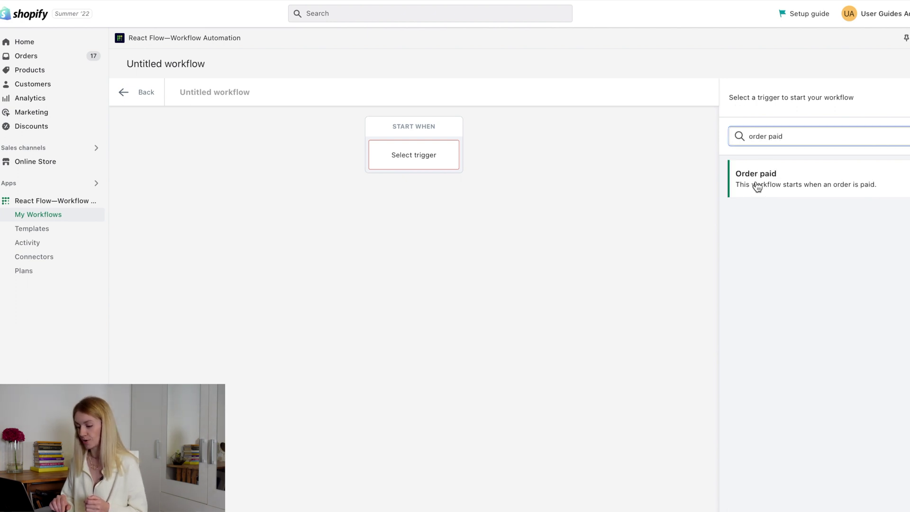
pyautogui.click(757, 185)
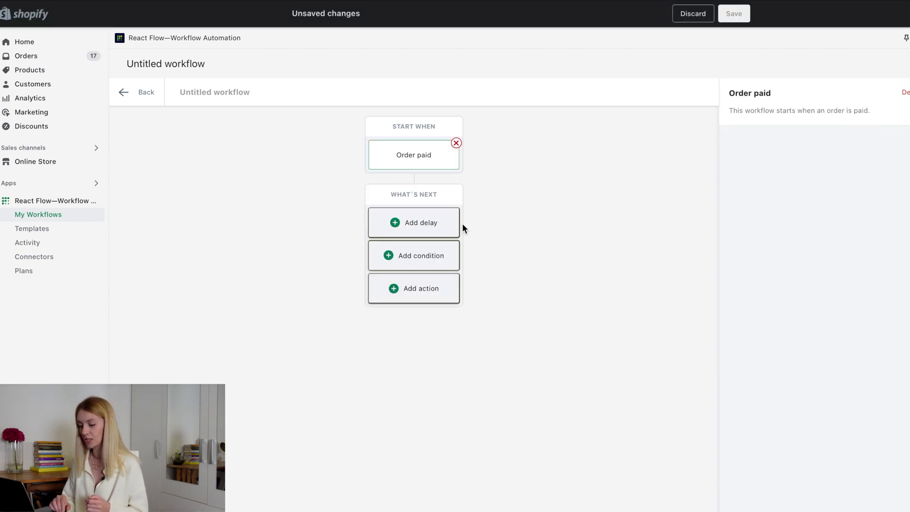
# - Add a condition: customer Tags, Any of, equal to VIP, then an Add order tags action
pyautogui.click(429, 258)
pyautogui.click(768, 158)
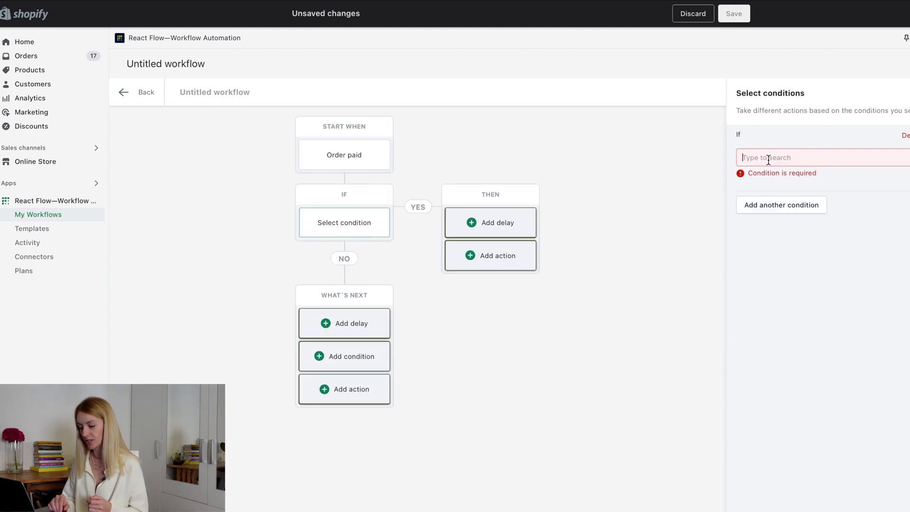
pyautogui.write('tags')
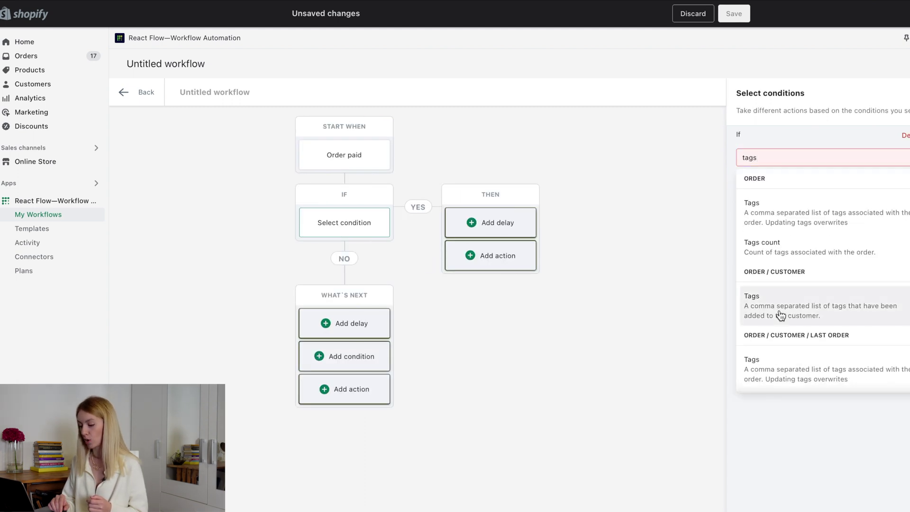
pyautogui.click(780, 315)
pyautogui.click(777, 180)
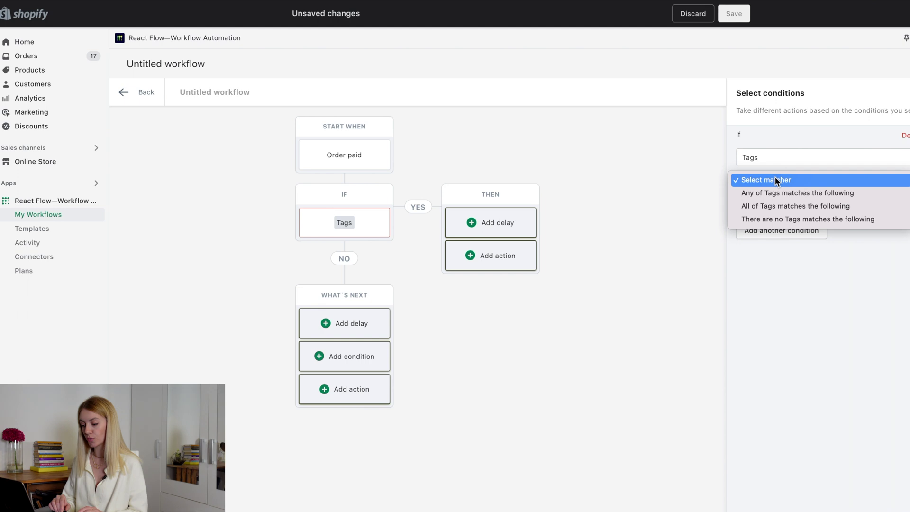
pyautogui.click(777, 193)
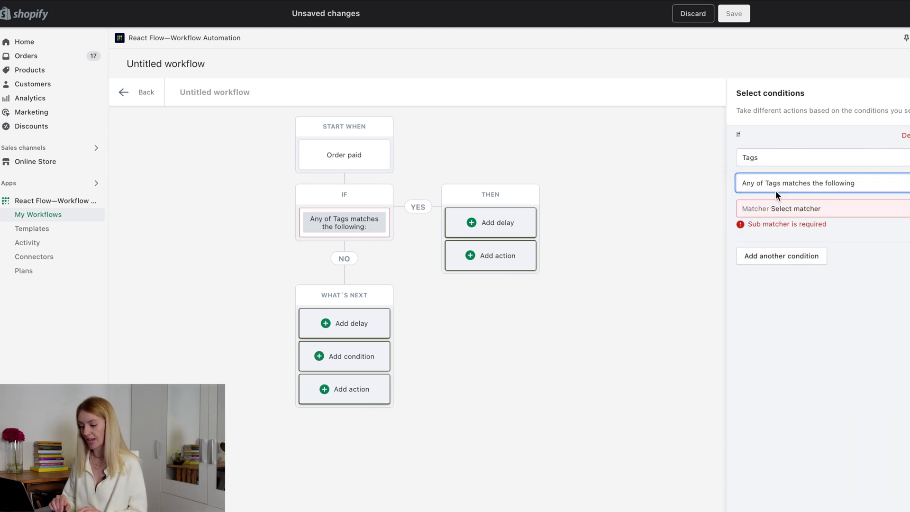
pyautogui.click(781, 209)
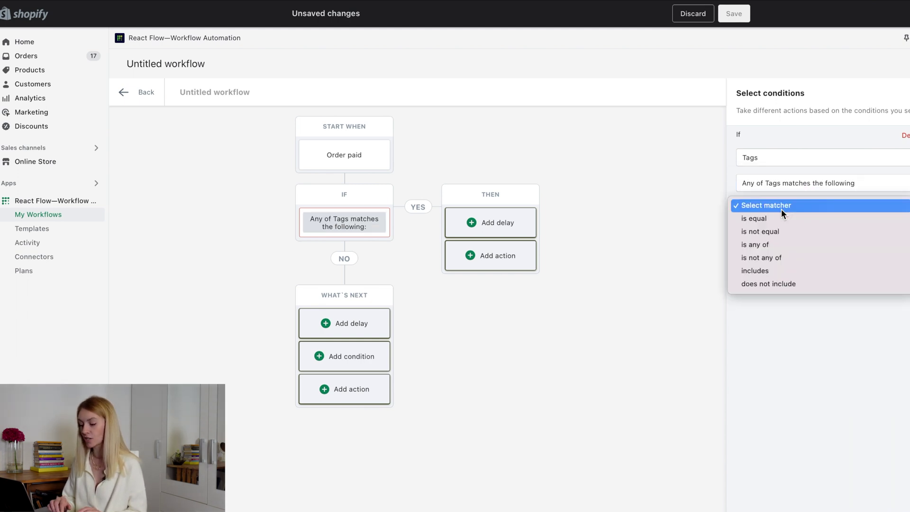
pyautogui.click(777, 215)
pyautogui.click(765, 246)
pyautogui.write('VIP')
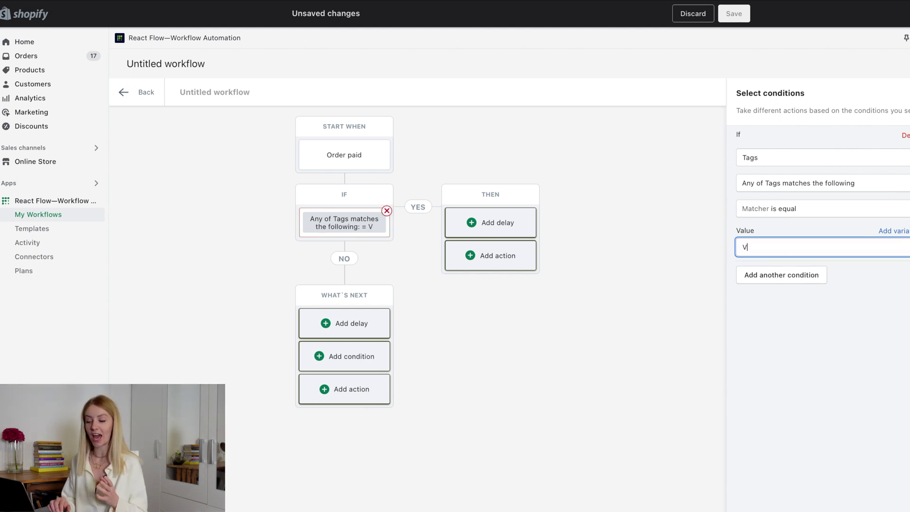
pyautogui.click(484, 261)
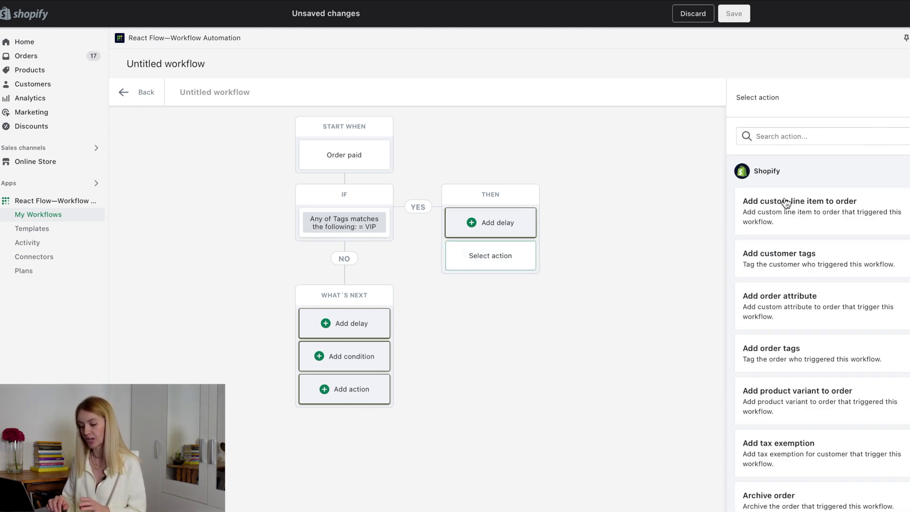
pyautogui.click(791, 360)
# - Enter 'high priority' as the order tag, then add the Black iPhone 12 Pro Max to a new draft order
pyautogui.write('high pr')
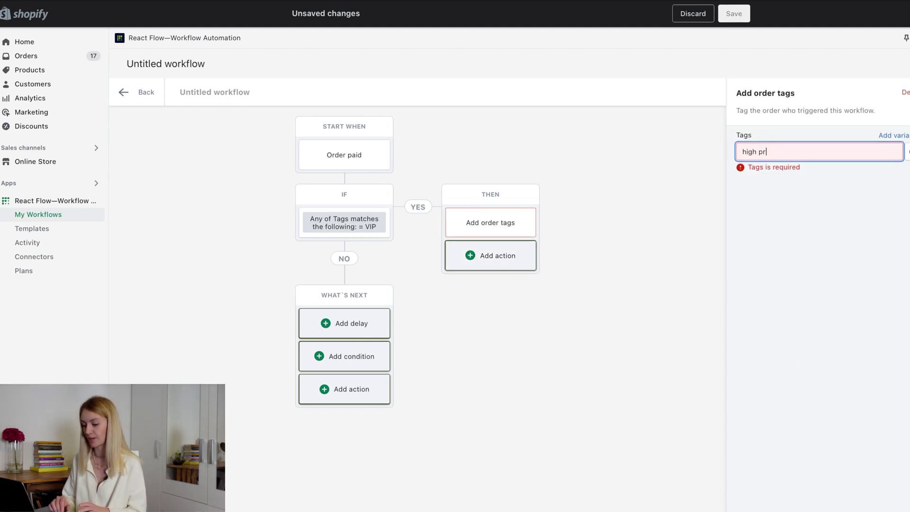
pyautogui.write('iority')
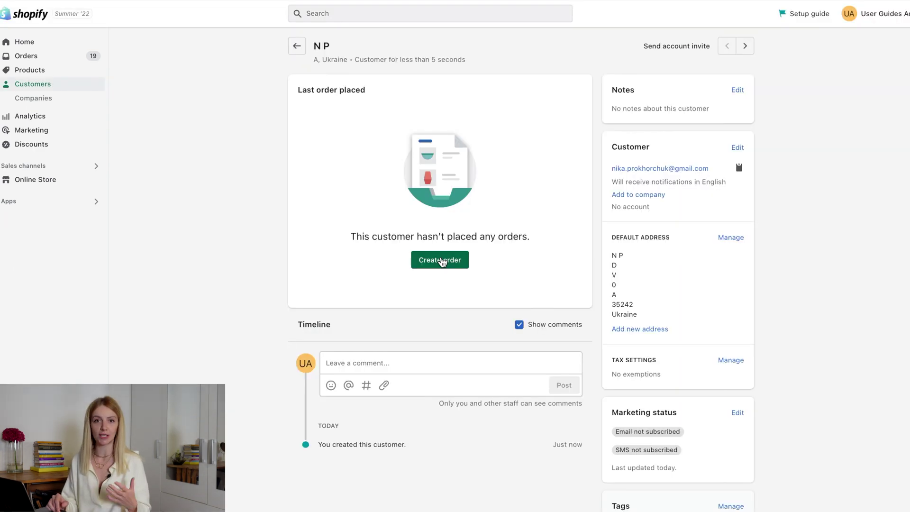
pyautogui.click(440, 260)
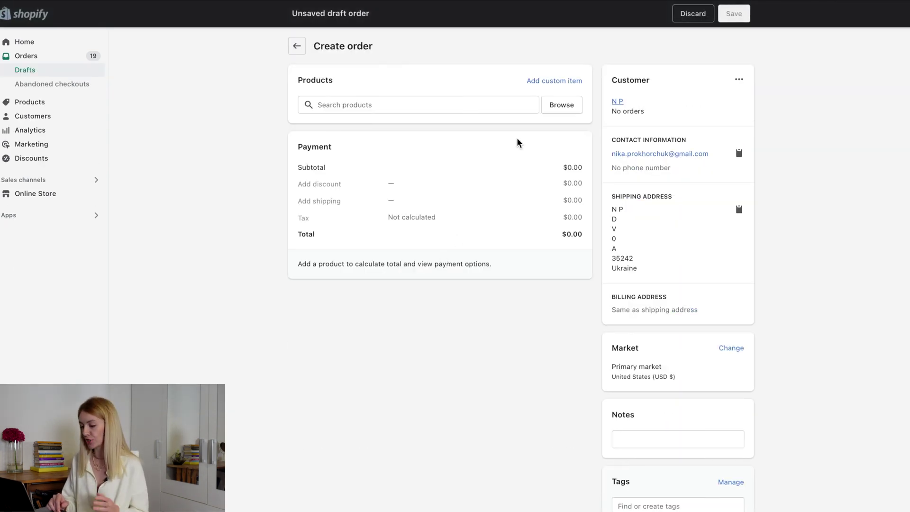
pyautogui.click(563, 108)
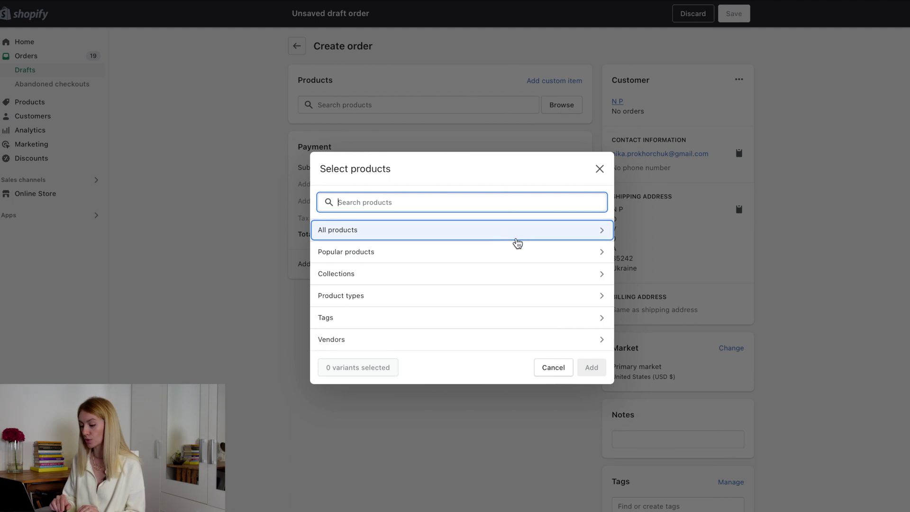
pyautogui.click(538, 237)
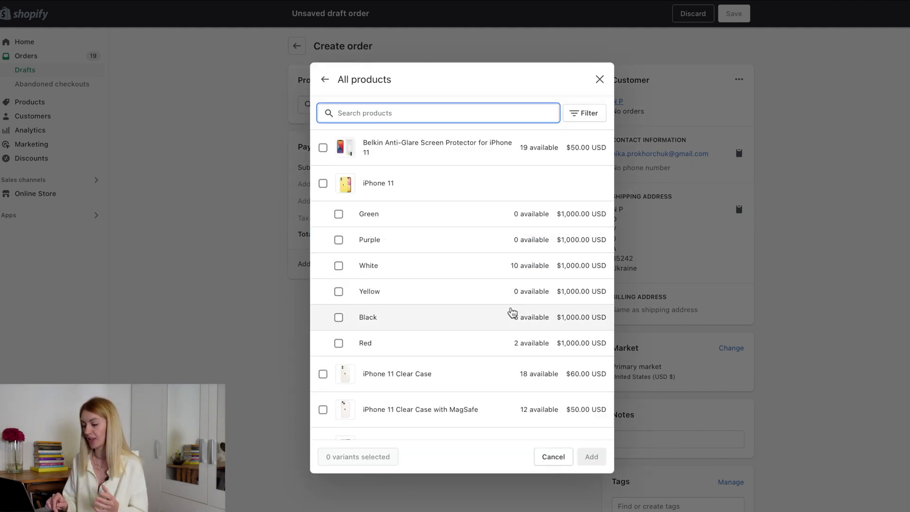
pyautogui.scroll(-2, 512, 311)
pyautogui.scroll(-3, 512, 311)
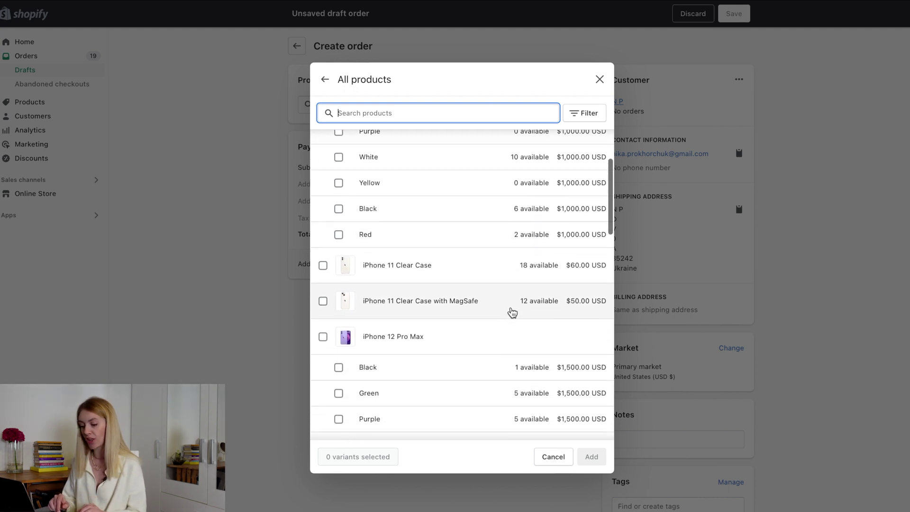
pyautogui.click(338, 362)
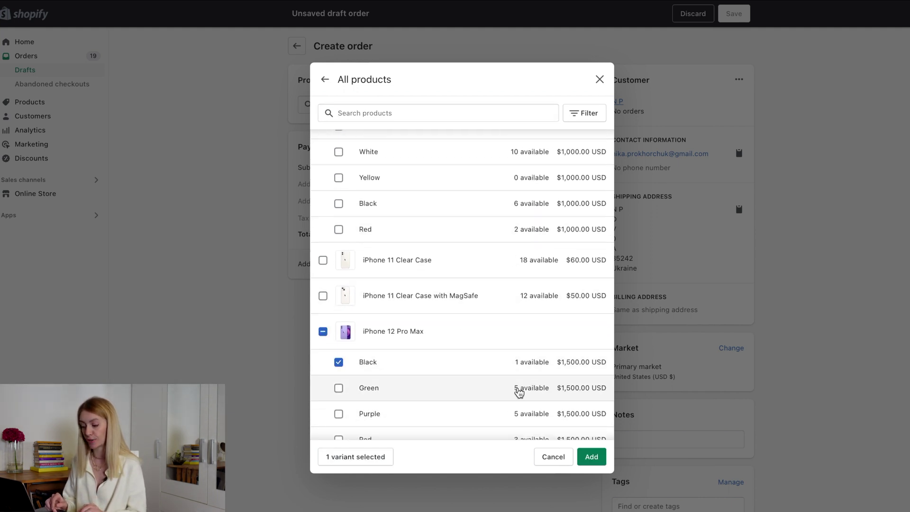
pyautogui.click(591, 456)
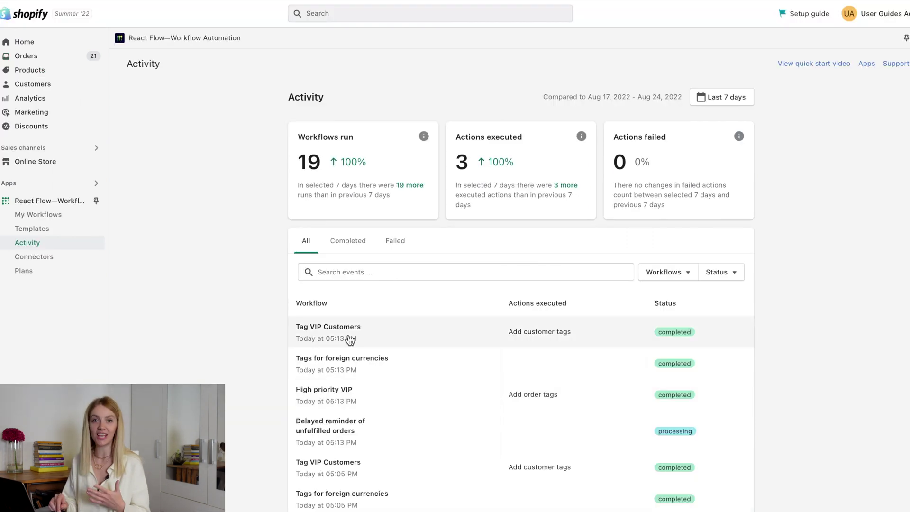
# - Inspect the applied tags in the Tag VIP Customers and High priority VIP run details
pyautogui.click(350, 339)
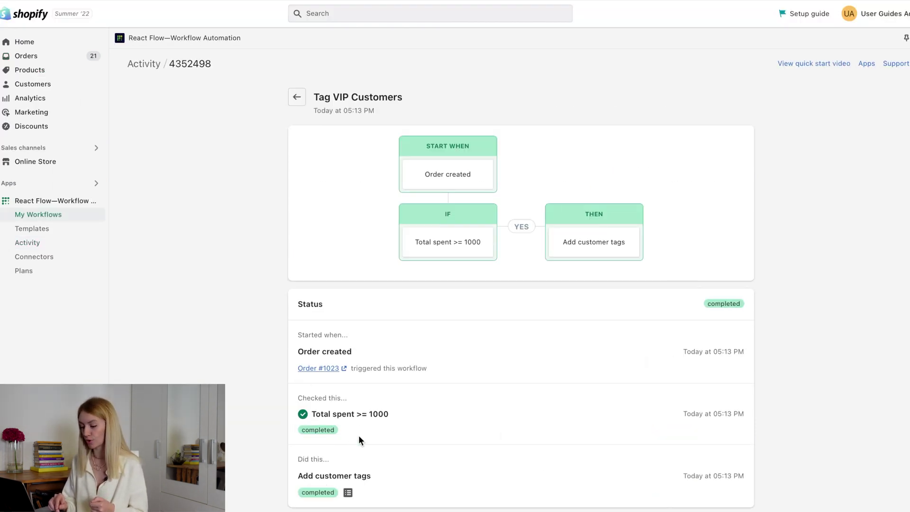
pyautogui.click(348, 493)
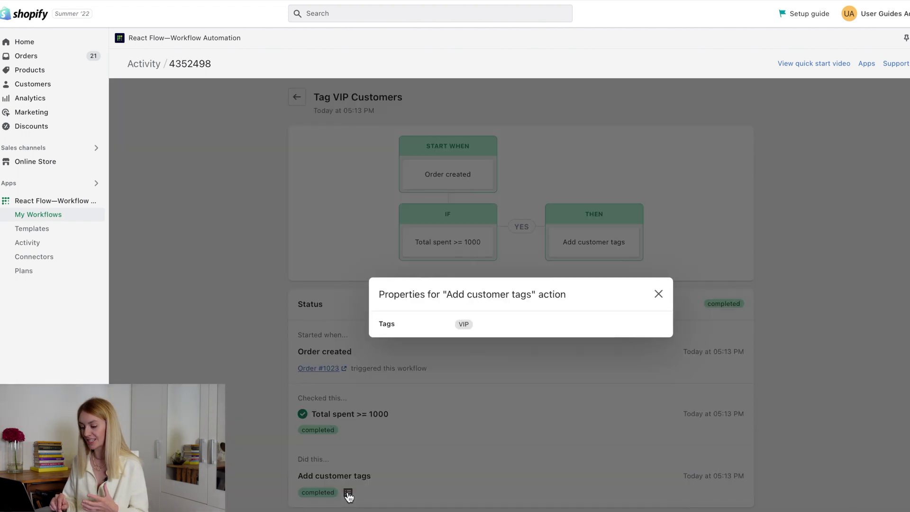
pyautogui.click(659, 295)
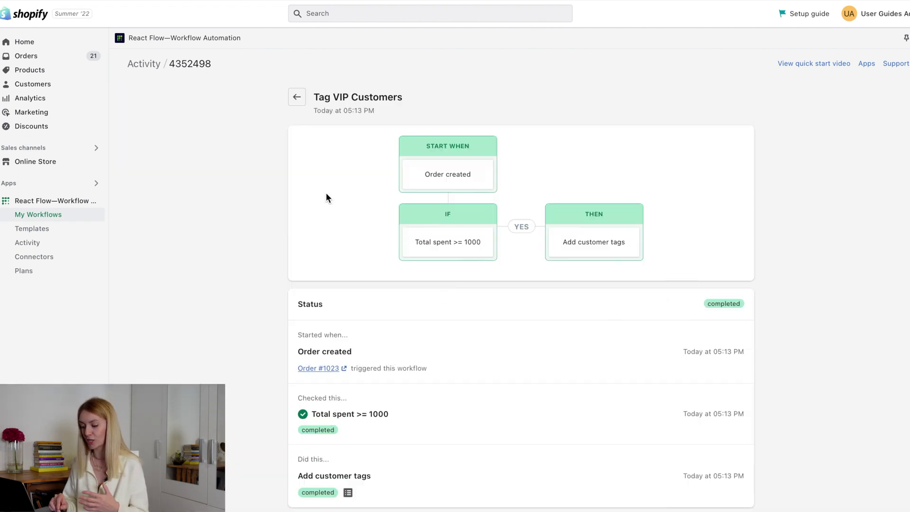
pyautogui.click(297, 103)
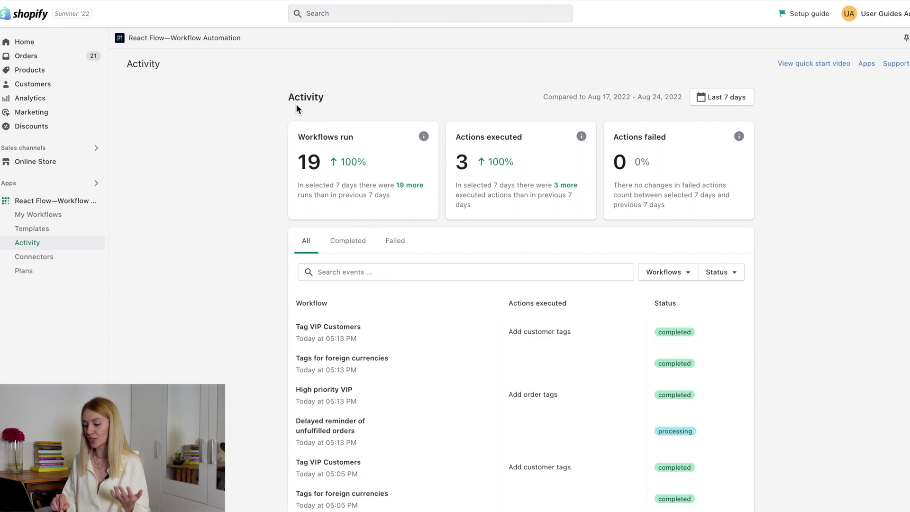
pyautogui.click(308, 405)
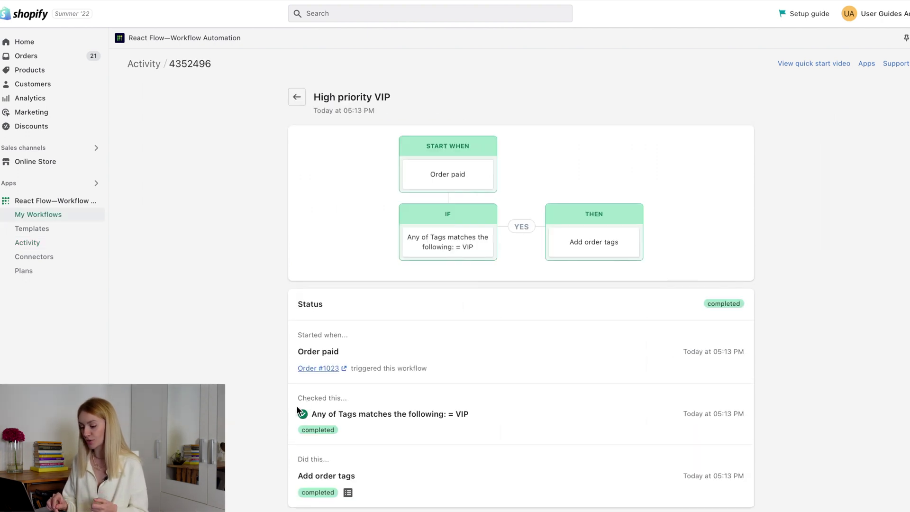
pyautogui.click(347, 493)
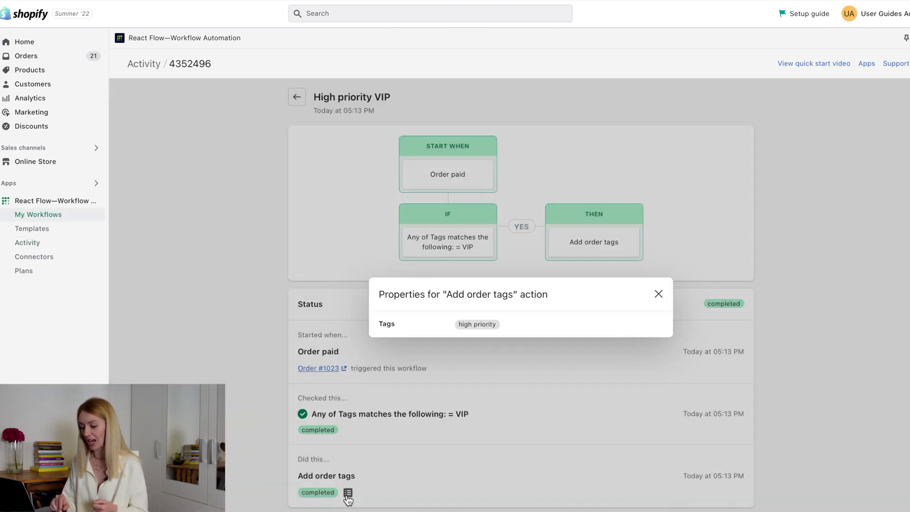